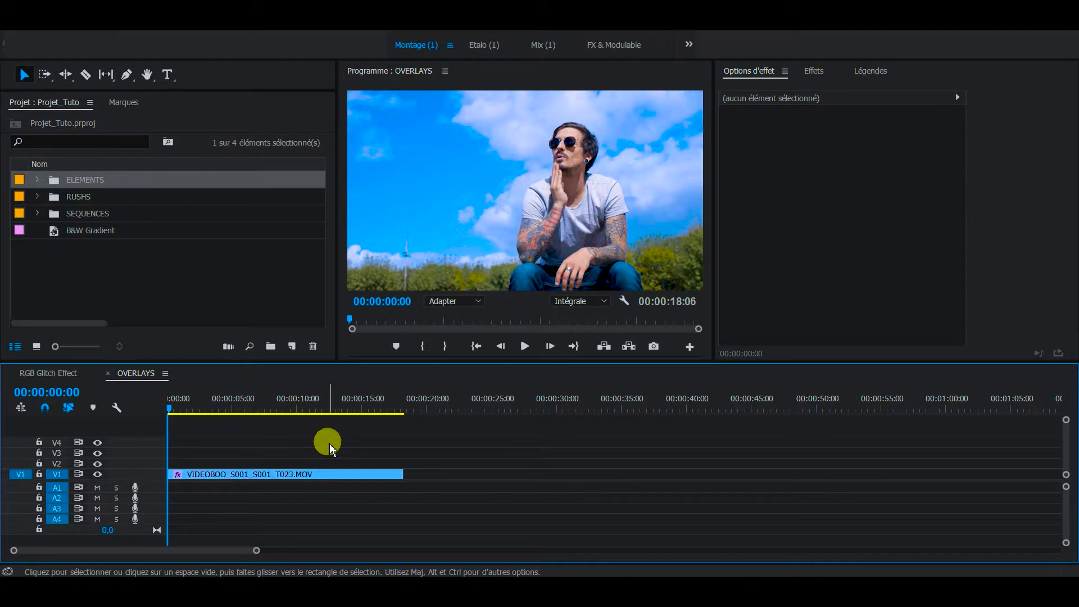
{"action": "left_click", "coordinate": [323, 475]}
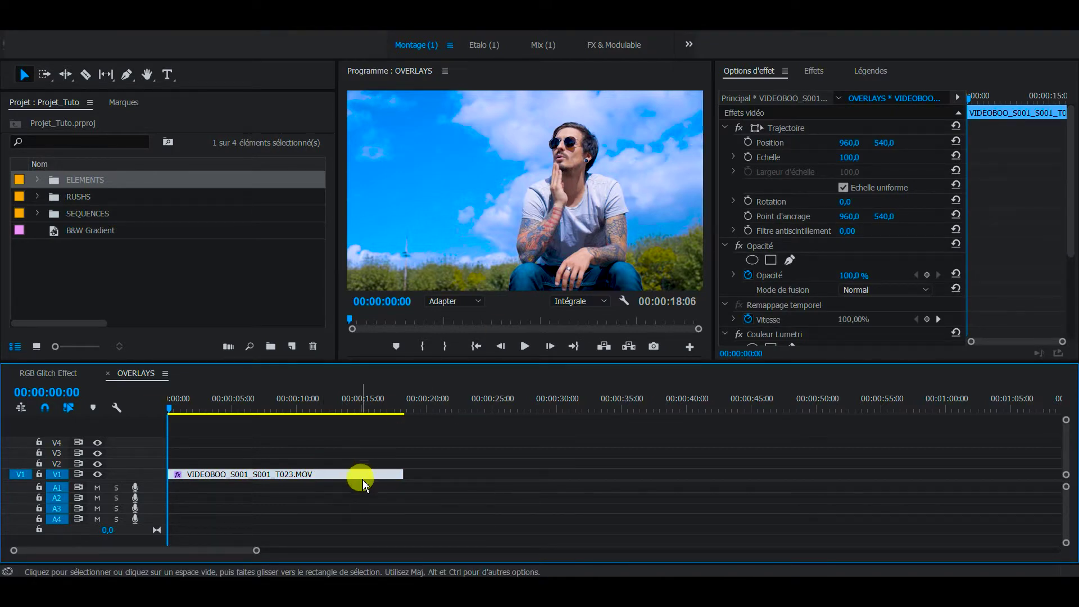
{"action": "left_click", "coordinate": [764, 245]}
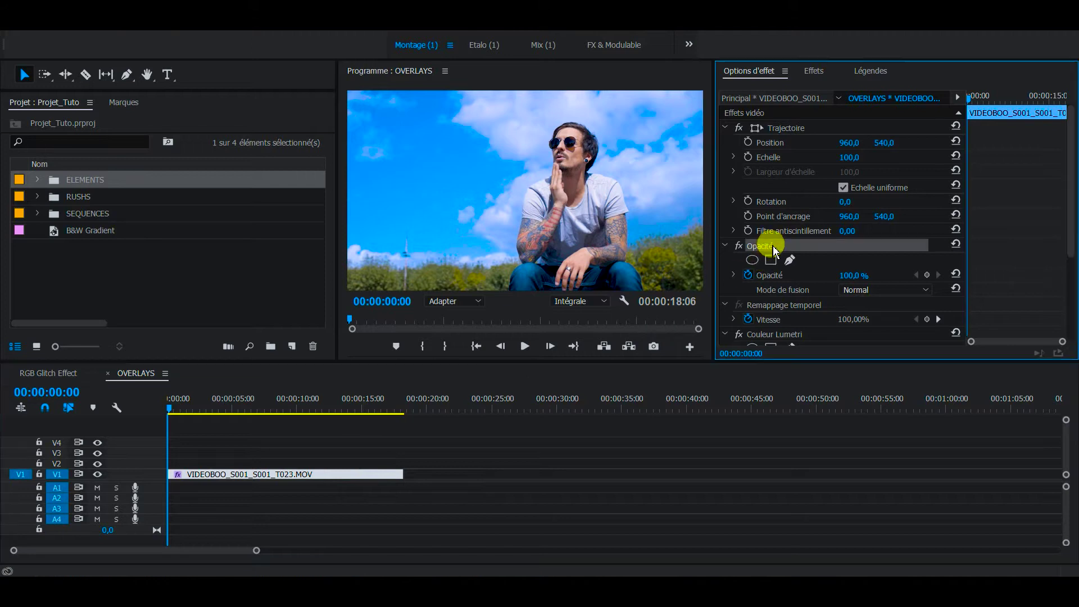
{"action": "left_click", "coordinate": [843, 293]}
{"action": "left_click", "coordinate": [846, 292]}
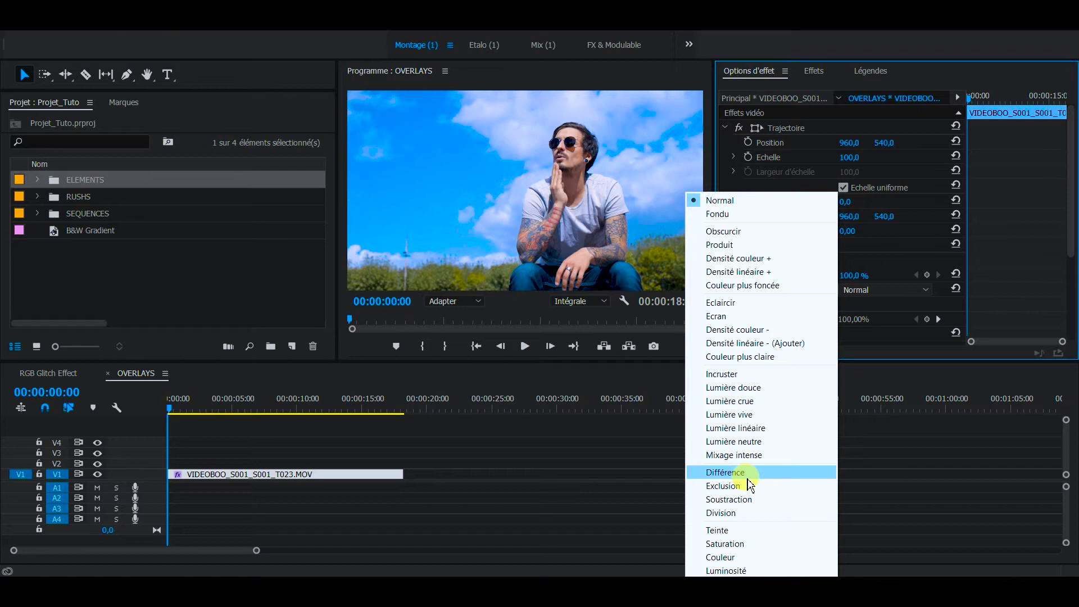
{"action": "left_click", "coordinate": [730, 474]}
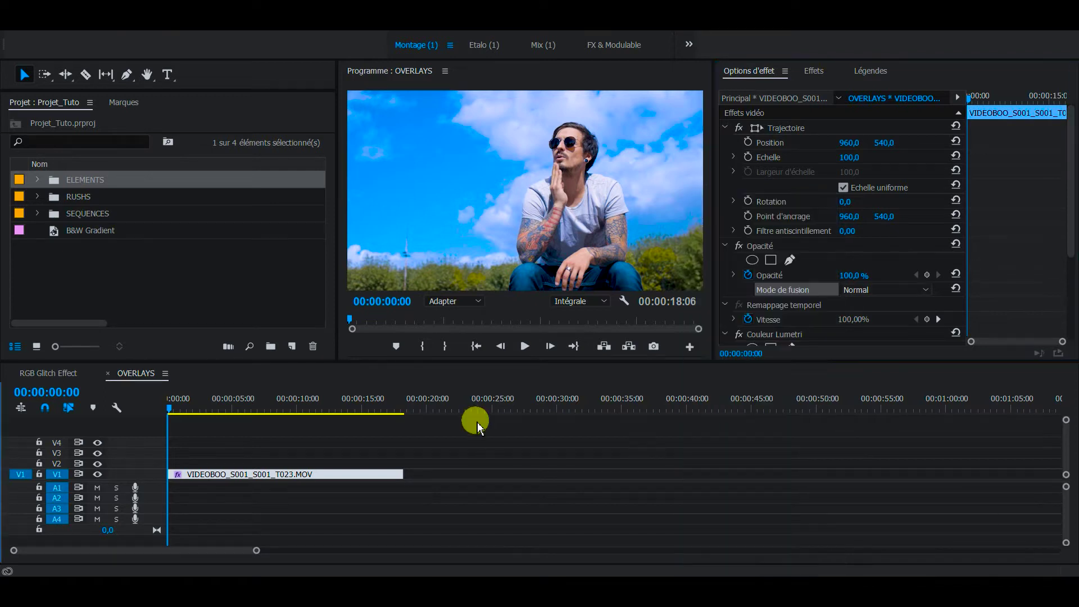
- Add the B&W Gradient to V2 above the portrait clip and go to frame 00:00:07:05
{"action": "left_click", "coordinate": [474, 444]}
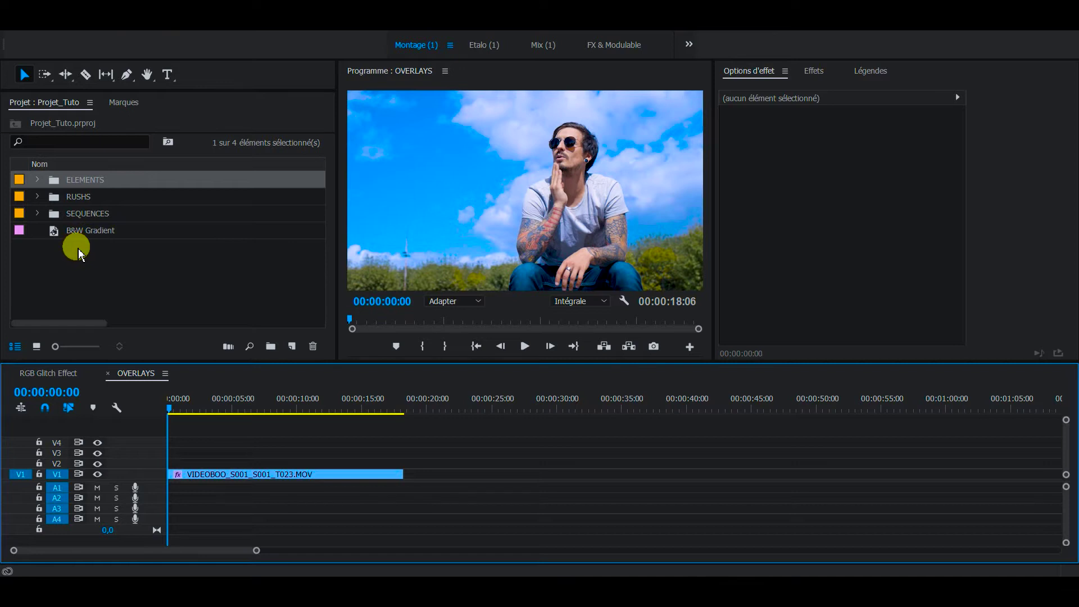
{"action": "left_click_drag", "start_coordinate": [63, 231], "coordinate": [403, 460]}
{"action": "left_click", "coordinate": [267, 400]}
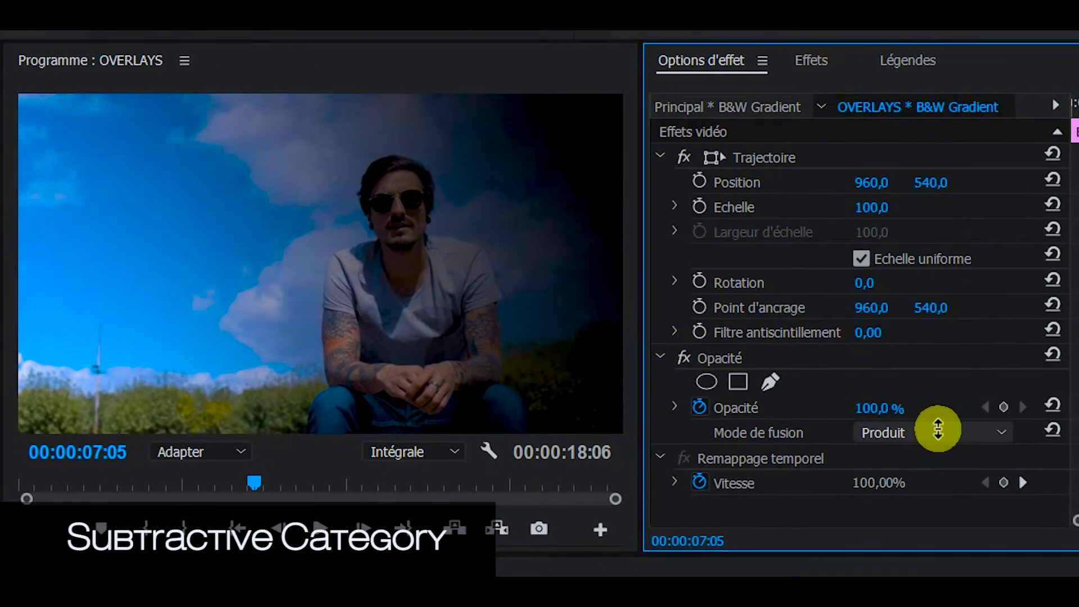
- Cycle the gradient's Mode de fusion from Produit through the modes, ending on Teinte
{"action": "scroll", "coordinate": [938, 429], "scroll_direction": "down", "scroll_amount": 1}
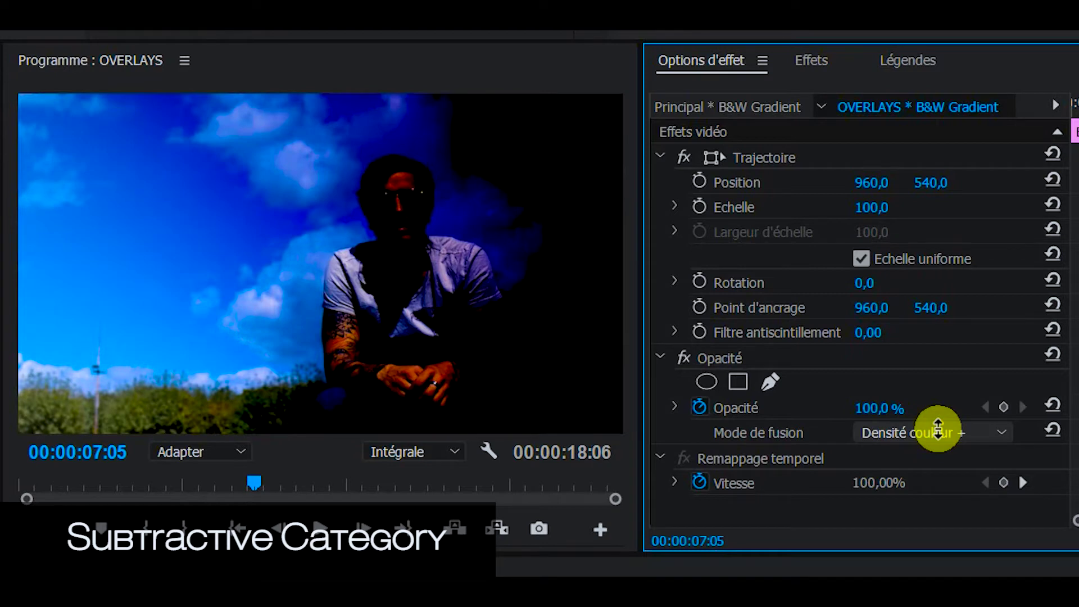
{"action": "scroll", "coordinate": [938, 429], "scroll_direction": "down", "scroll_amount": 3}
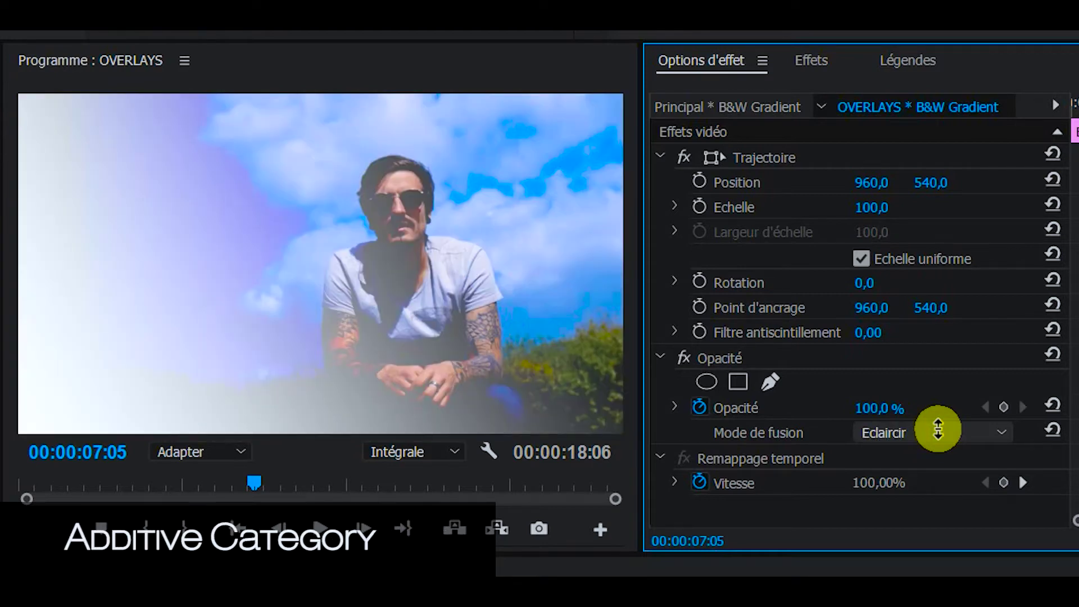
{"action": "scroll", "coordinate": [938, 430], "scroll_direction": "down", "scroll_amount": 1}
{"action": "scroll", "coordinate": [938, 429], "scroll_direction": "down", "scroll_amount": 1}
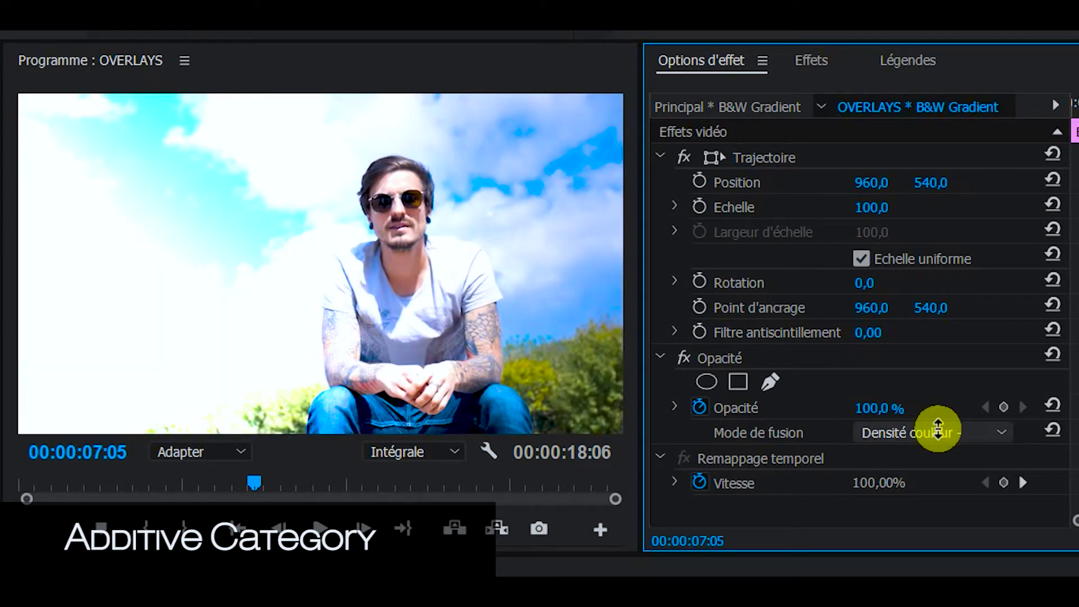
{"action": "scroll", "coordinate": [938, 430], "scroll_direction": "down", "scroll_amount": 1}
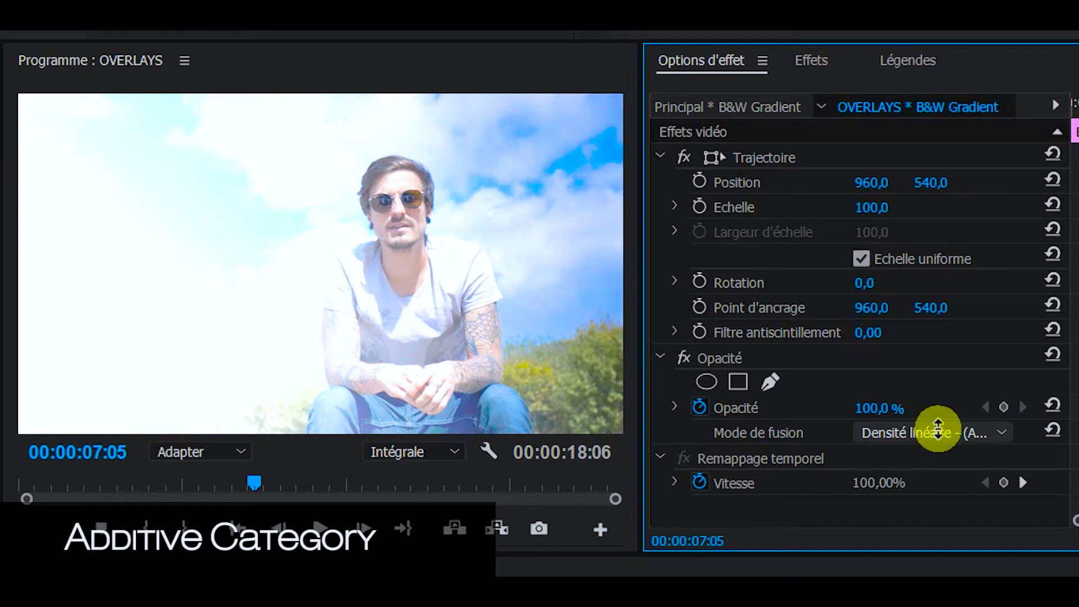
{"action": "scroll", "coordinate": [938, 429], "scroll_direction": "down", "scroll_amount": 1}
{"action": "scroll", "coordinate": [938, 429], "scroll_direction": "down", "scroll_amount": 1}
{"action": "scroll", "coordinate": [938, 429], "scroll_direction": "down", "scroll_amount": 1}
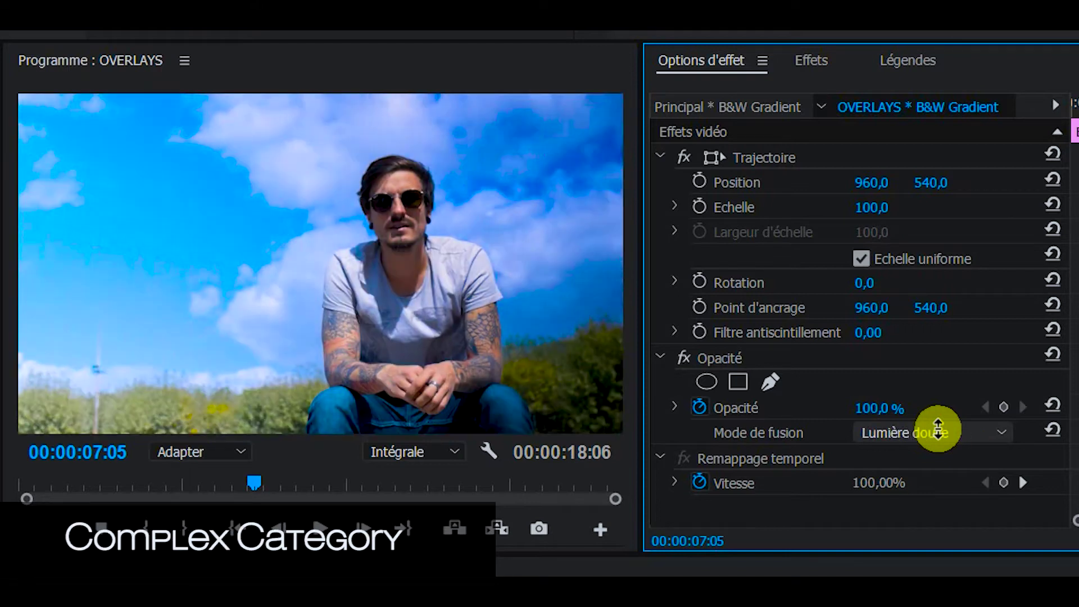
{"action": "scroll", "coordinate": [938, 429], "scroll_direction": "down", "scroll_amount": 1}
{"action": "scroll", "coordinate": [938, 429], "scroll_direction": "down", "scroll_amount": 1}
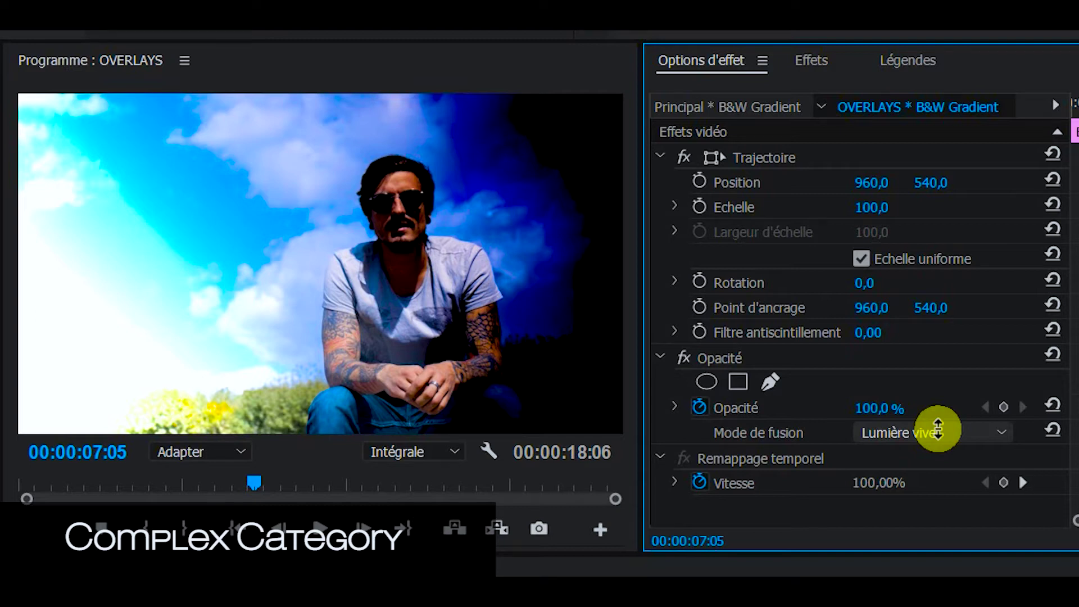
{"action": "scroll", "coordinate": [938, 430], "scroll_direction": "down", "scroll_amount": 1}
{"action": "scroll", "coordinate": [938, 430], "scroll_direction": "down", "scroll_amount": 1}
{"action": "scroll", "coordinate": [938, 430], "scroll_direction": "up", "scroll_amount": 1}
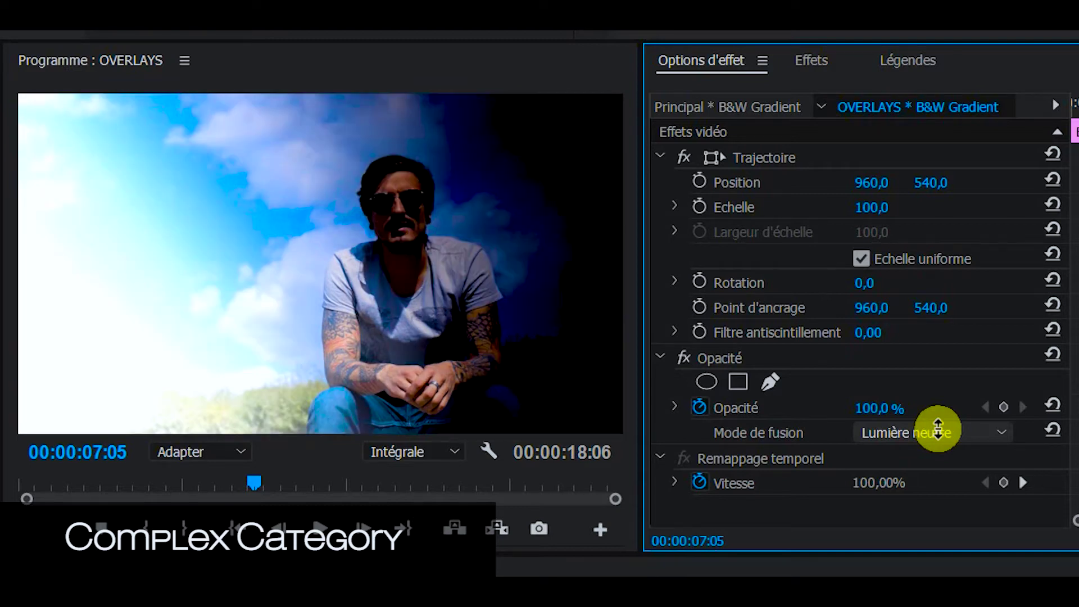
{"action": "scroll", "coordinate": [938, 429], "scroll_direction": "down", "scroll_amount": 3}
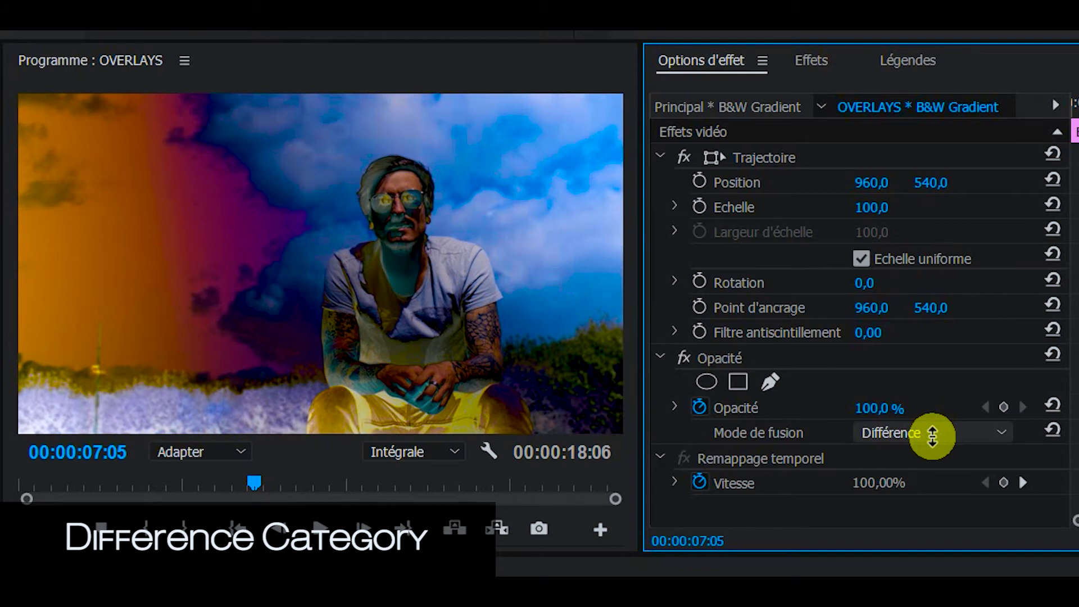
{"action": "scroll", "coordinate": [932, 436], "scroll_direction": "down", "scroll_amount": 3}
{"action": "scroll", "coordinate": [933, 436], "scroll_direction": "down", "scroll_amount": 1}
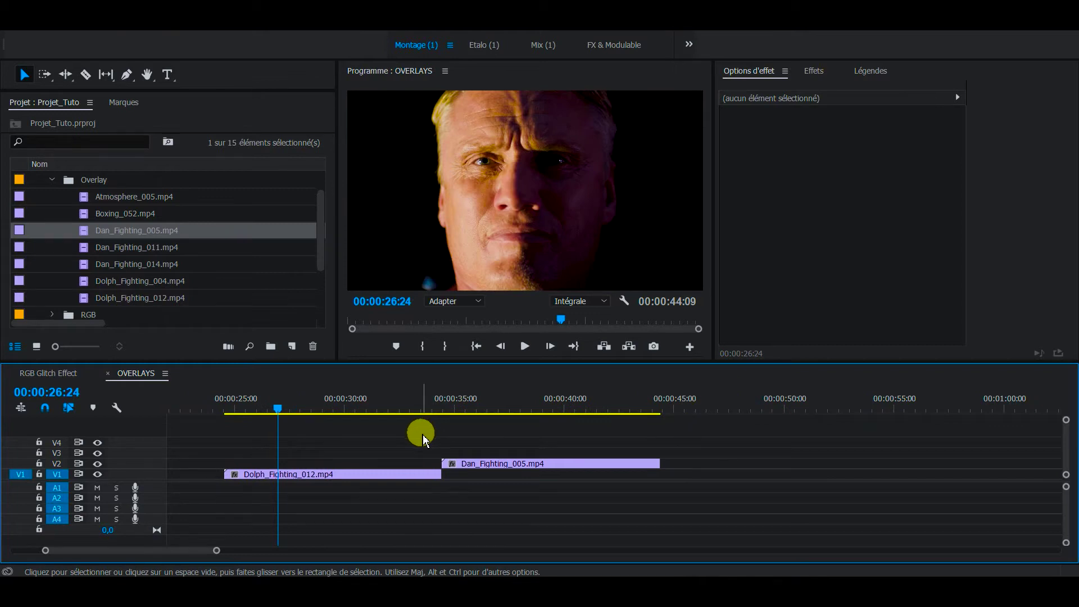
- Collapse the Overlay and RUSHS folders, then scrub the timeline to preview around 00:00:37:04
{"action": "left_click", "coordinate": [52, 179]}
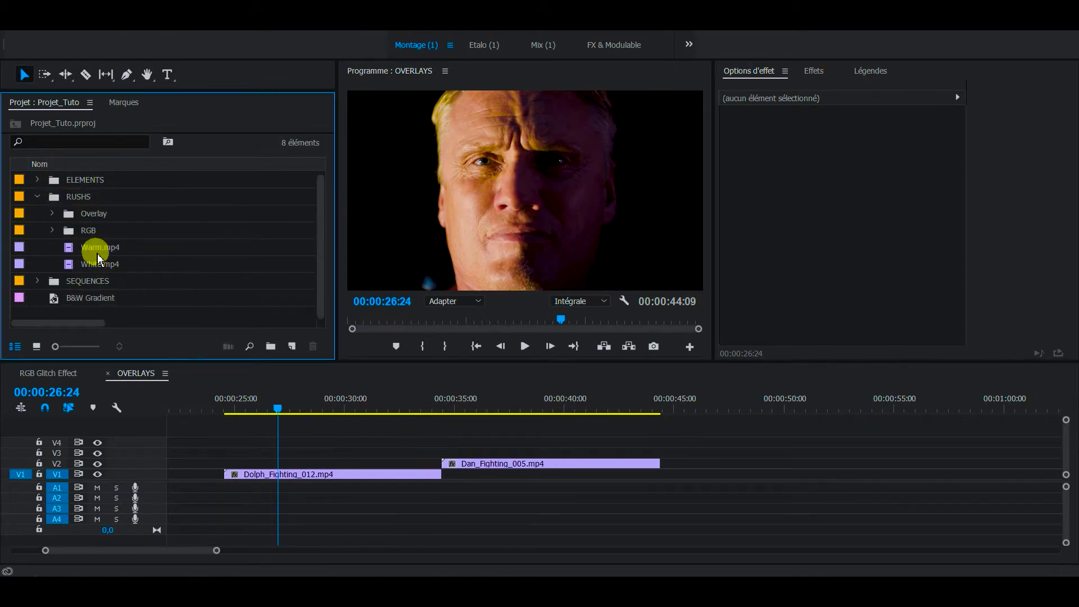
{"action": "left_click", "coordinate": [39, 201]}
{"action": "left_click", "coordinate": [319, 424]}
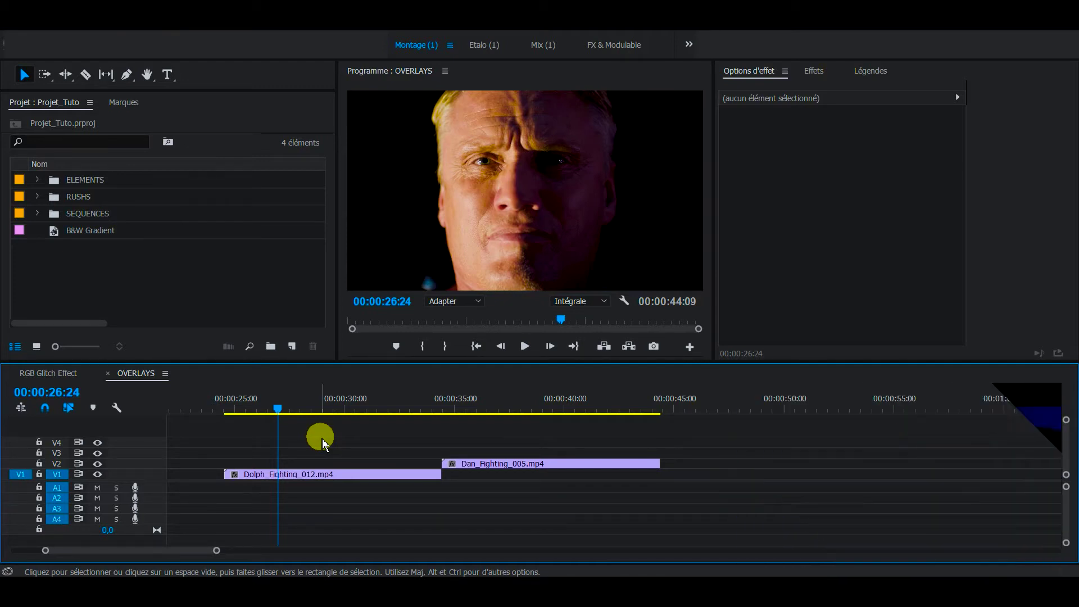
{"action": "left_click_drag", "start_coordinate": [272, 397], "coordinate": [511, 414]}
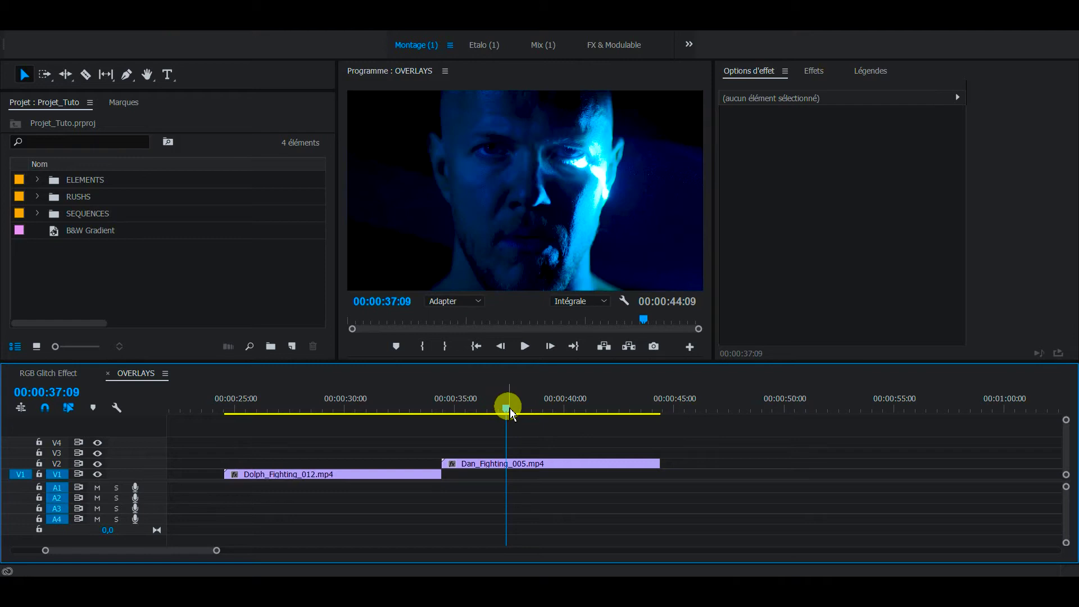
- Place Dan_Fighting_005 on V2 over Dolph_Fighting_012, set its Mode de fusion to Ecran, and stop playback
{"action": "left_click_drag", "start_coordinate": [512, 413], "coordinate": [318, 465]}
{"action": "left_click", "coordinate": [317, 415]}
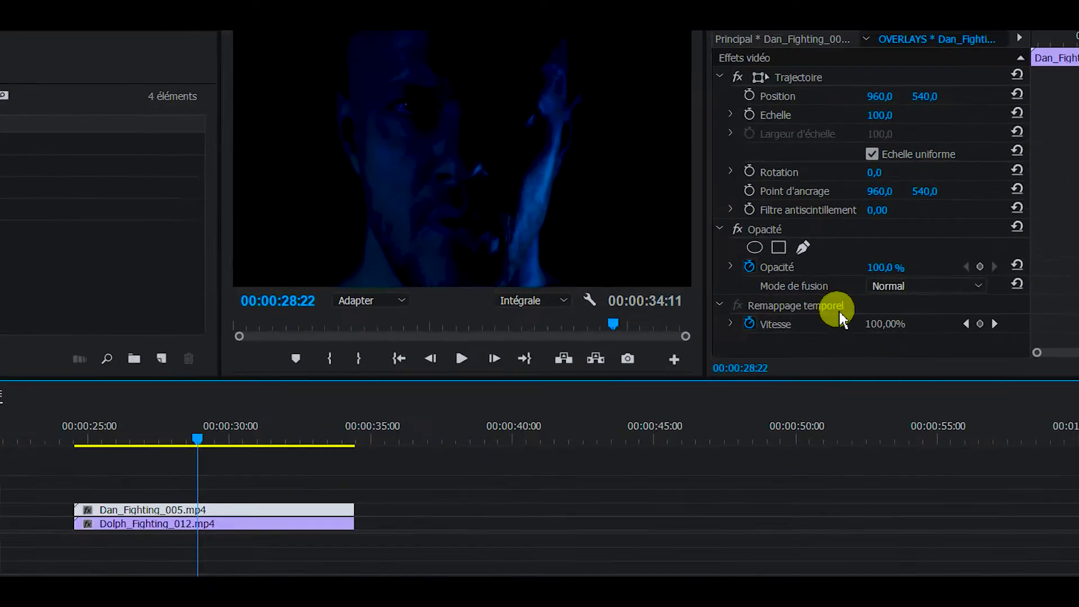
{"action": "left_click", "coordinate": [925, 285]}
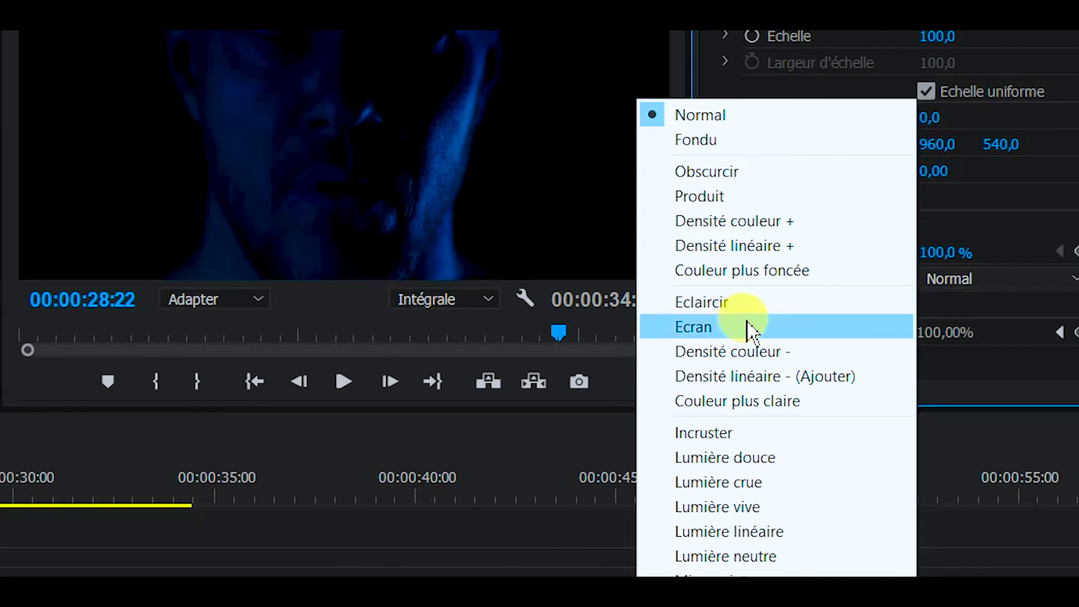
{"action": "left_click", "coordinate": [750, 329]}
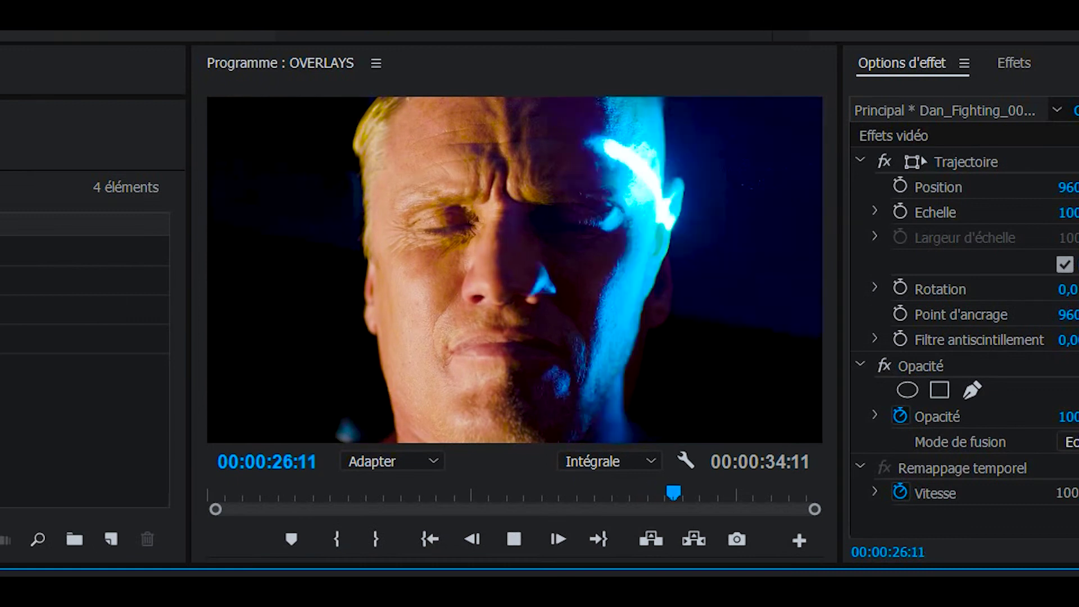
{"action": "key", "text": "space"}
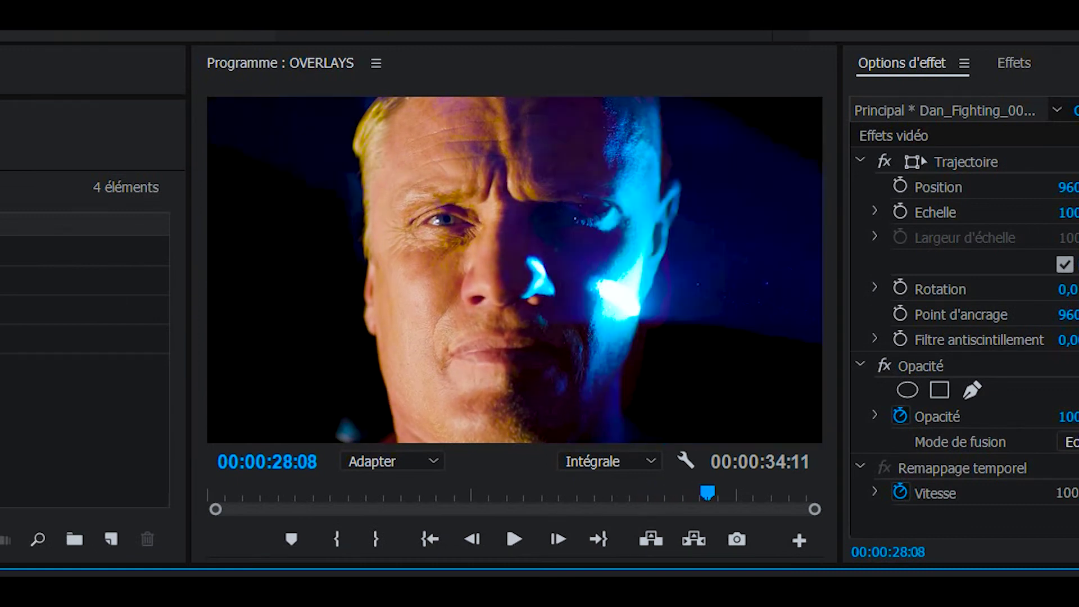
- Place Warm.mp4 from the RUSHS bin on V2 at 0:00 above the portrait and preview its start
{"action": "left_click", "coordinate": [293, 432]}
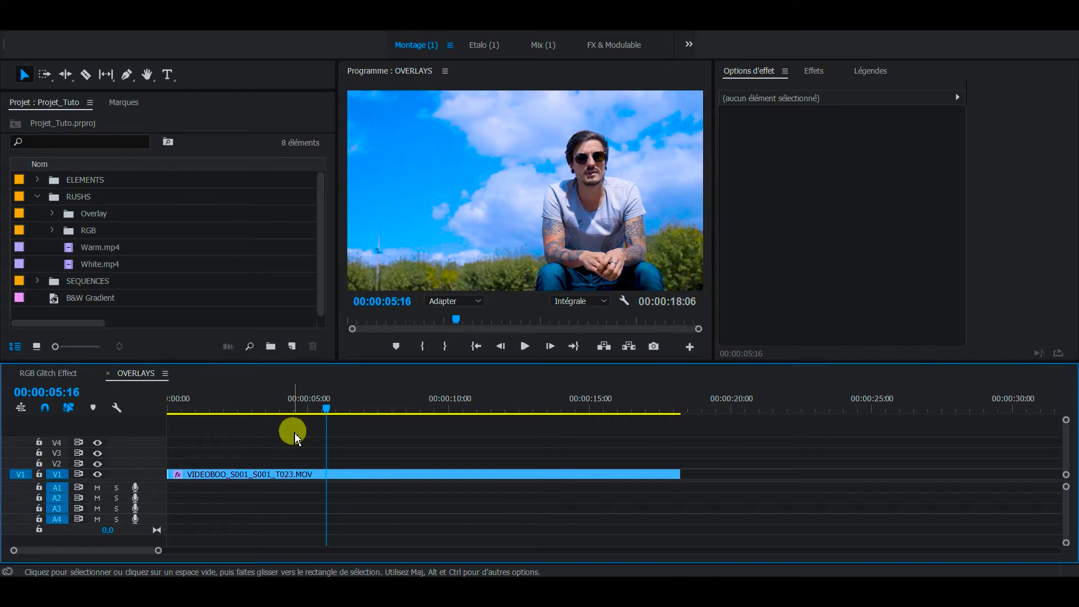
{"action": "left_click", "coordinate": [75, 251]}
{"action": "left_click_drag", "start_coordinate": [75, 253], "coordinate": [157, 462]}
{"action": "left_click", "coordinate": [272, 440]}
{"action": "left_click_drag", "start_coordinate": [328, 405], "coordinate": [268, 430]}
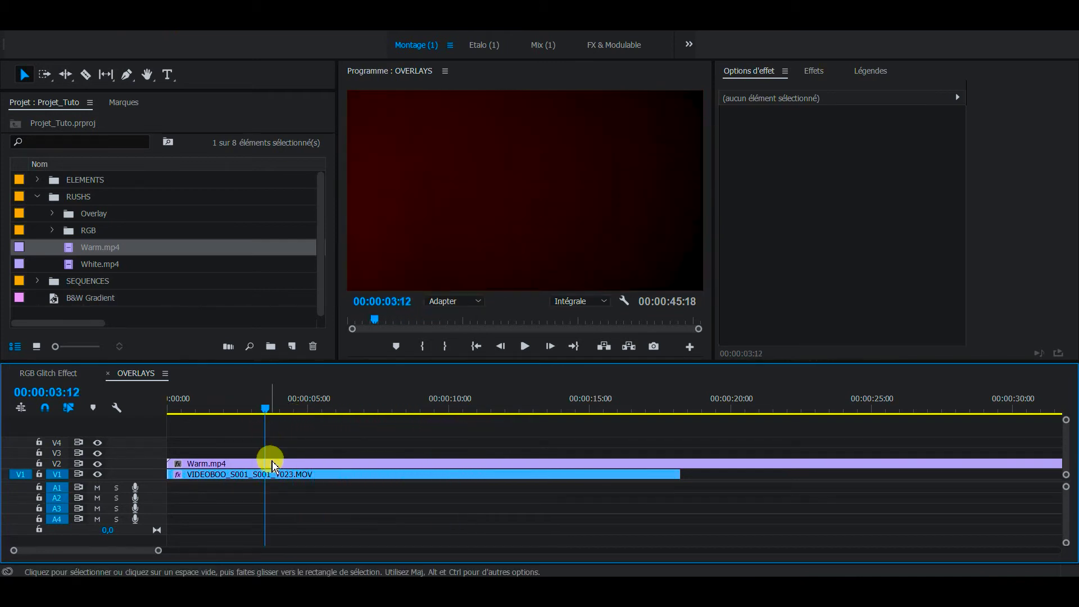
- Set the Warm.mp4 clip's Mode de fusion to Ecran
{"action": "left_click", "coordinate": [270, 464]}
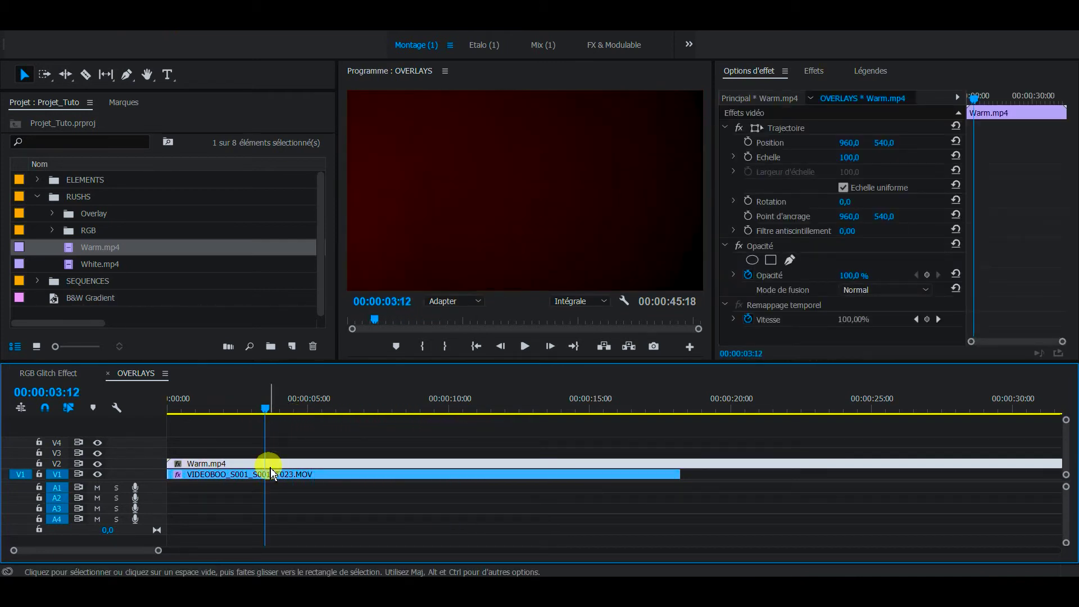
{"action": "left_click", "coordinate": [876, 291]}
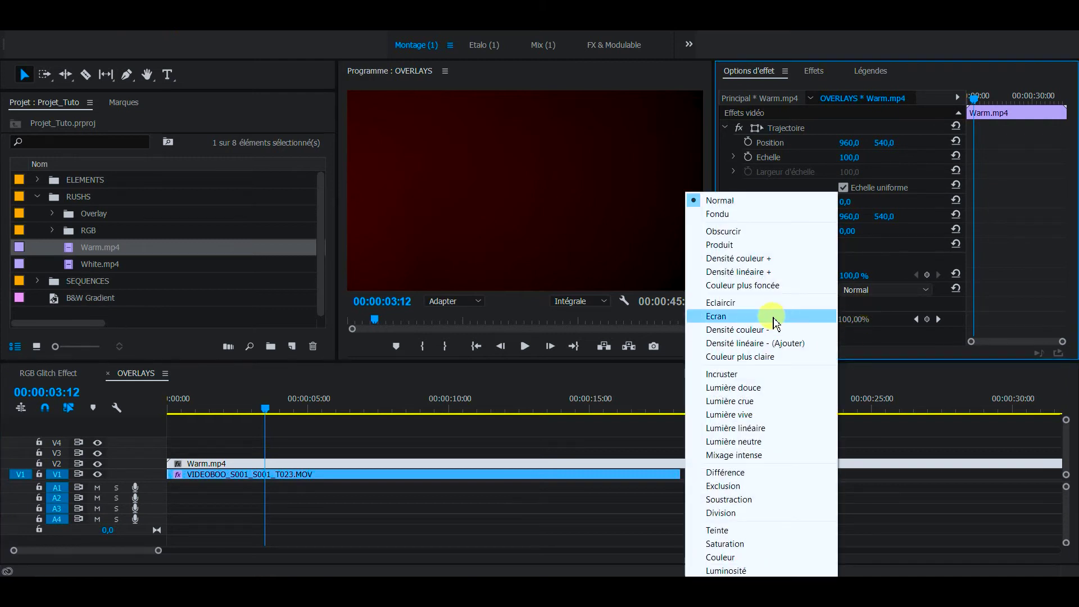
{"action": "left_click", "coordinate": [770, 315]}
{"action": "left_click", "coordinate": [477, 444]}
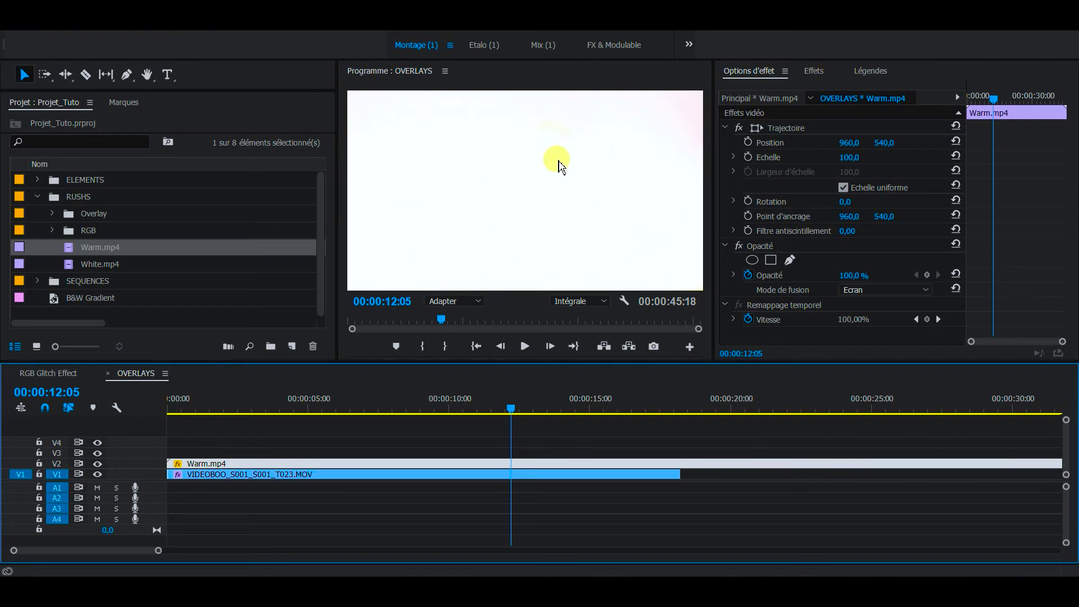
- Trim the V1 portrait clip to end at 00:00:12:05 and expand the Overlay bin
{"action": "left_click_drag", "start_coordinate": [668, 477], "coordinate": [512, 499]}
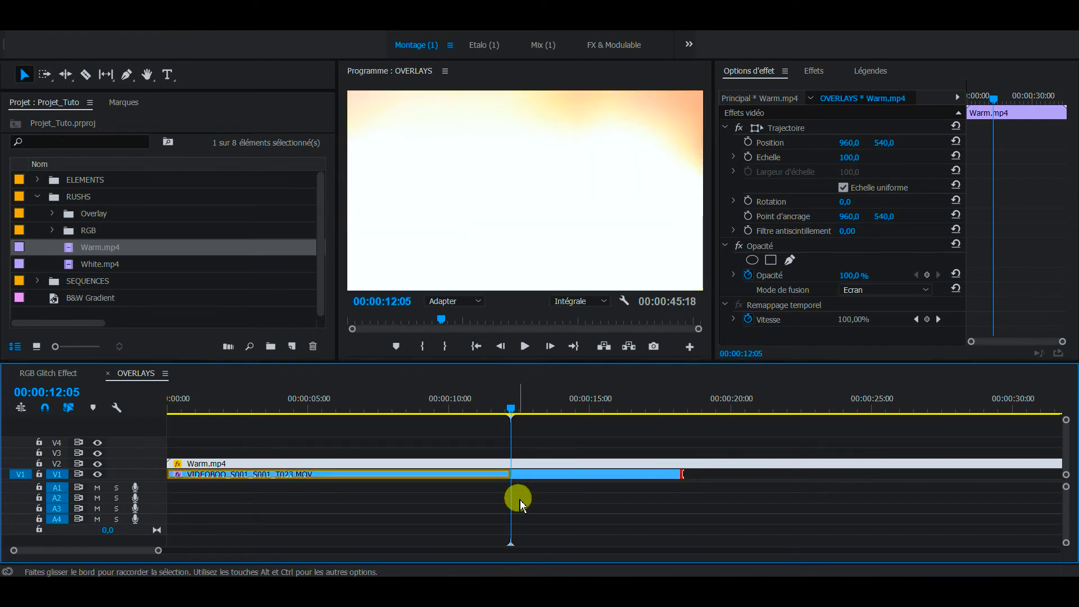
{"action": "left_click", "coordinate": [52, 230]}
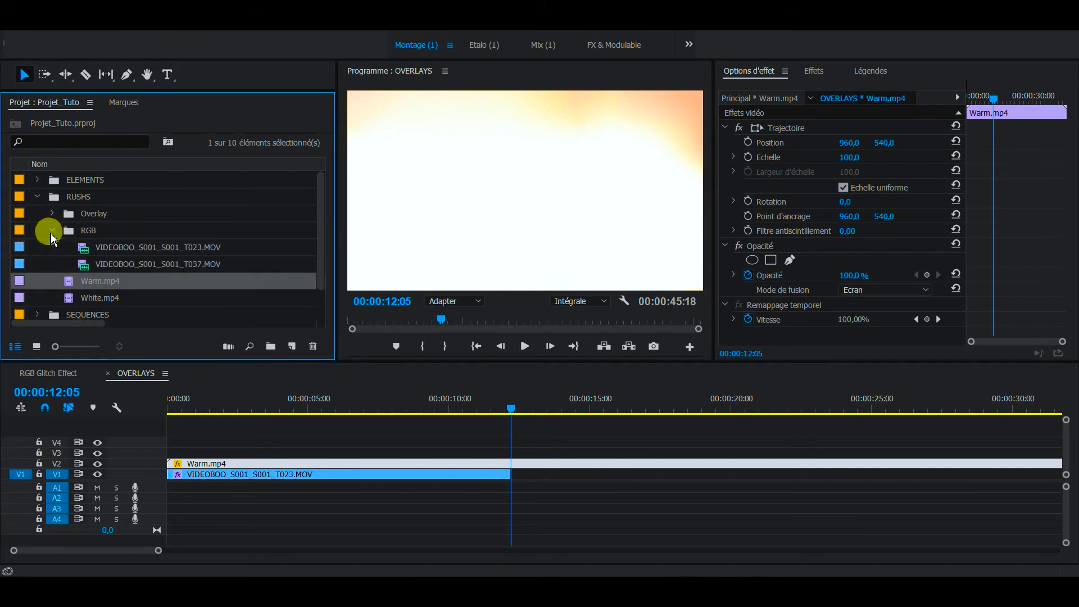
{"action": "left_click", "coordinate": [52, 230]}
{"action": "left_click", "coordinate": [52, 214]}
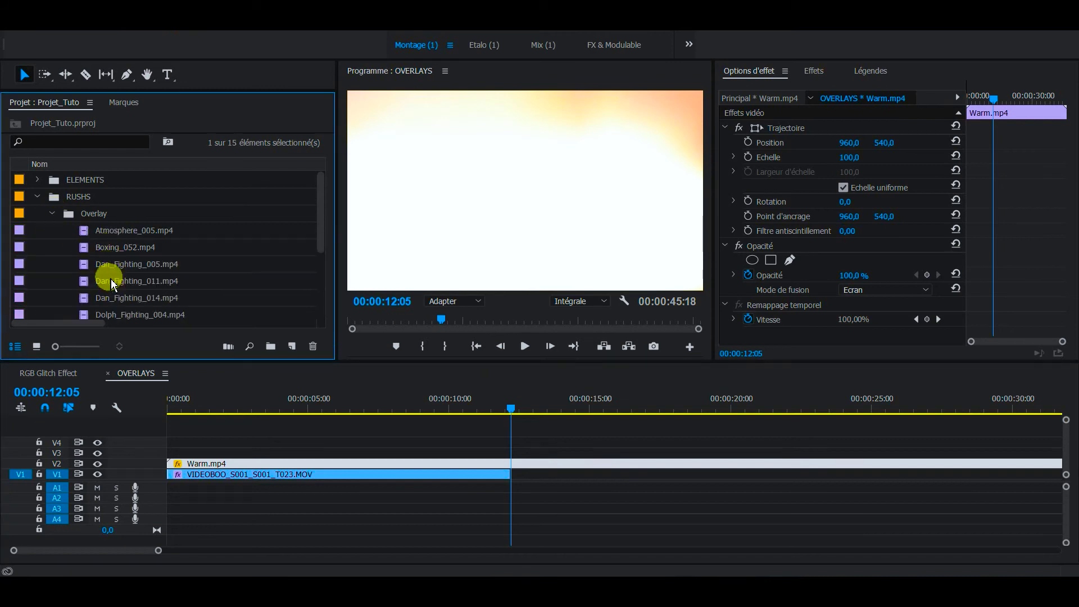